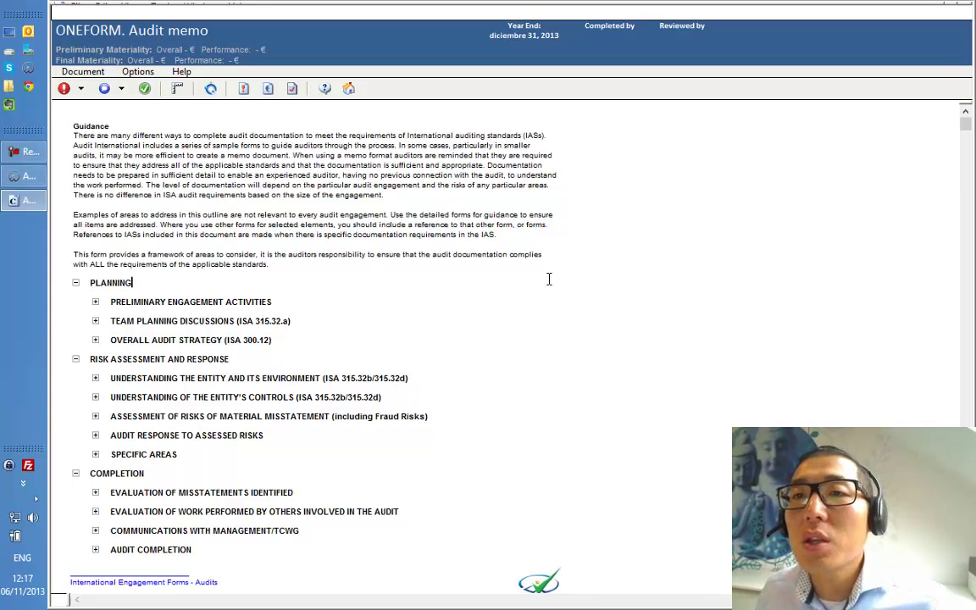
- Expand the Preliminary Engagement Activities section under Planning in the audit memo
{"action": "scroll", "coordinate": [549, 279], "scroll_direction": "down", "scroll_amount": 3}
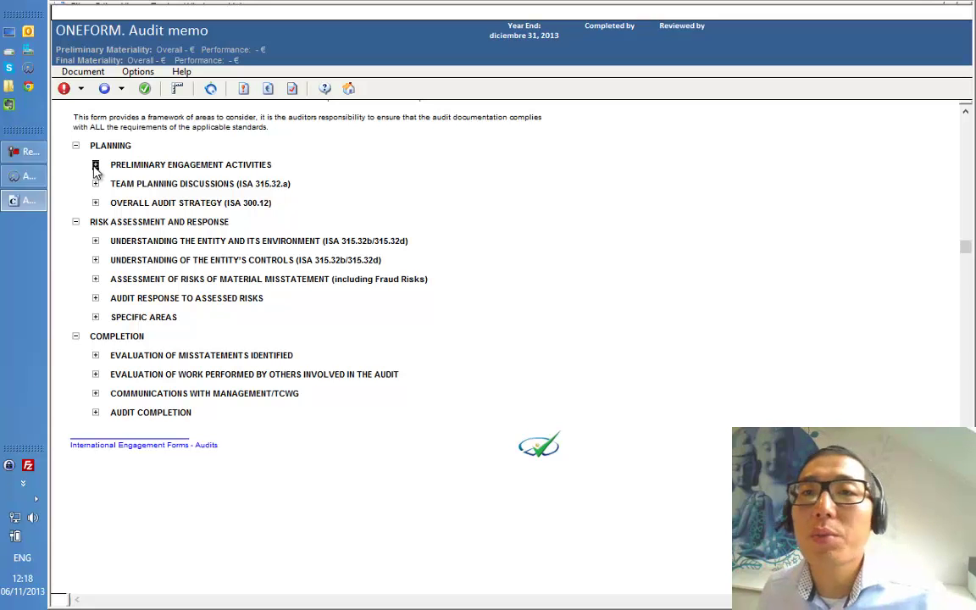
{"action": "left_click", "coordinate": [238, 201]}
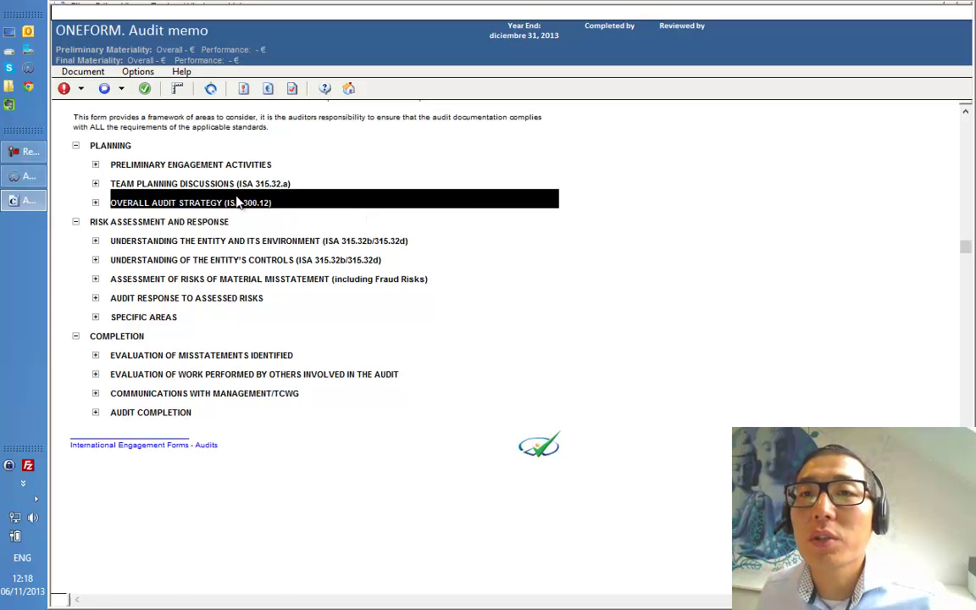
{"action": "left_click", "coordinate": [95, 164]}
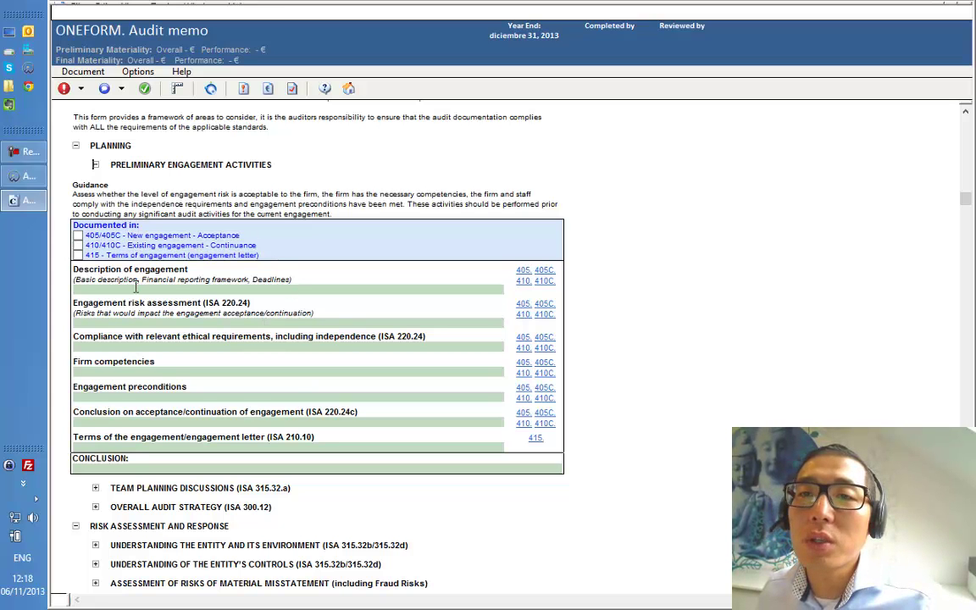
- Fill the Firm competencies response with three lines of sample text: "kdljfls ad ldsfjlds fl", "sdlfjlksjkldfj" and "sdlfjdlfdls"
{"action": "left_click", "coordinate": [133, 322]}
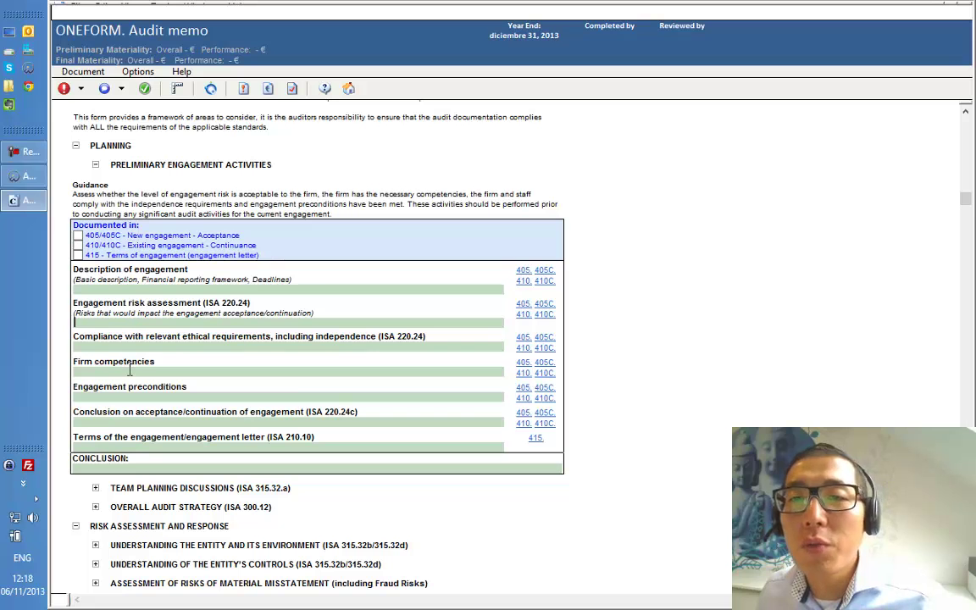
{"action": "left_click", "coordinate": [130, 370]}
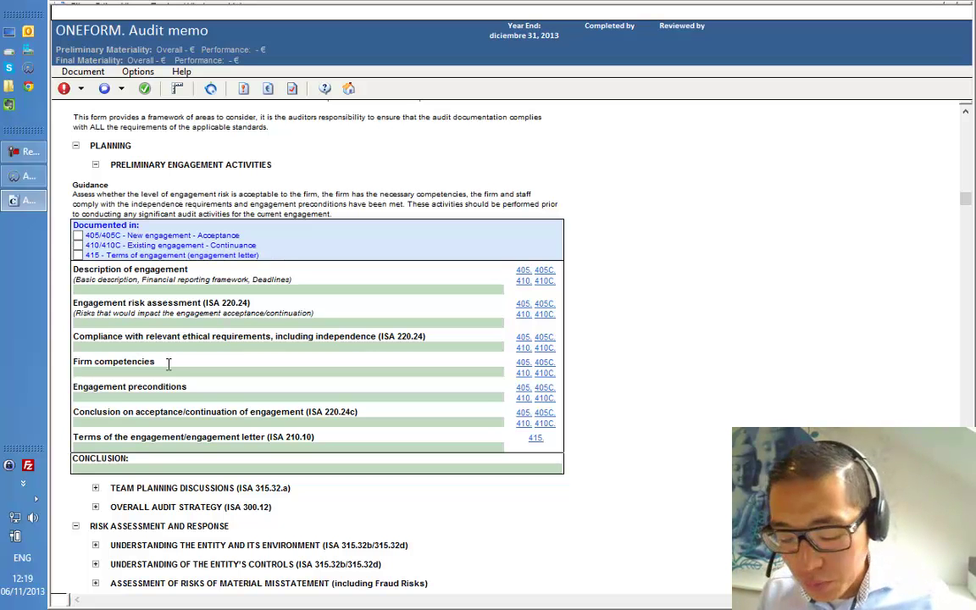
{"action": "type", "text": "kdjfls ad"}
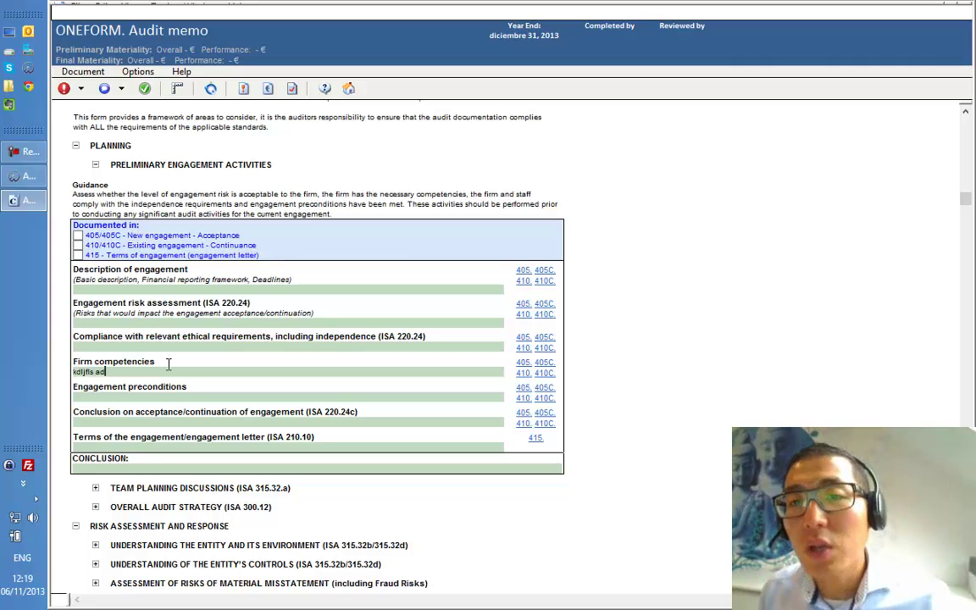
{"action": "type", "text": " ldsfjlds fl"}
{"action": "key", "text": "Return"}
{"action": "type", "text": "sdlfjlksjkldfj"}
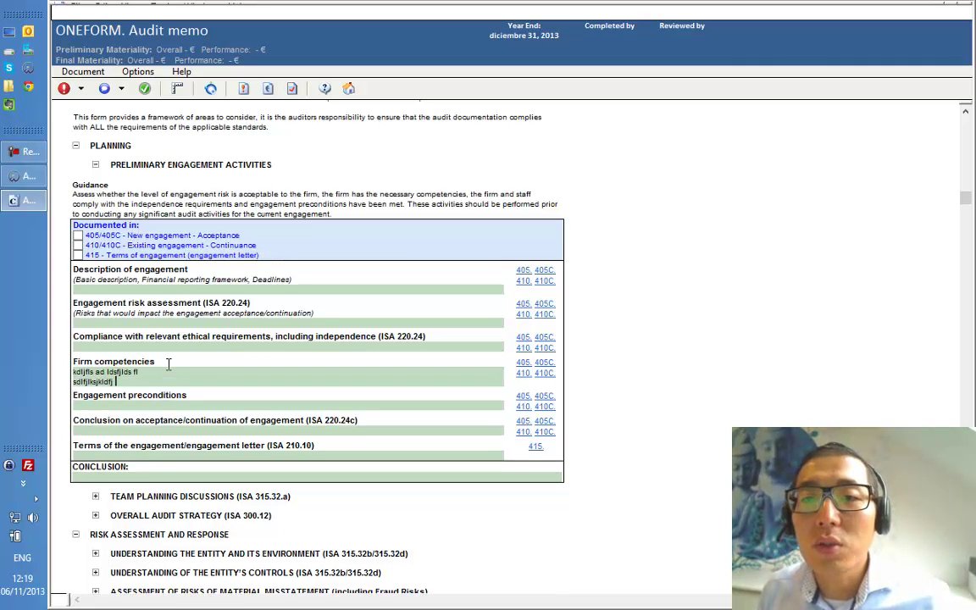
{"action": "key", "text": "Return"}
{"action": "type", "text": "sdlfjdlfdls"}
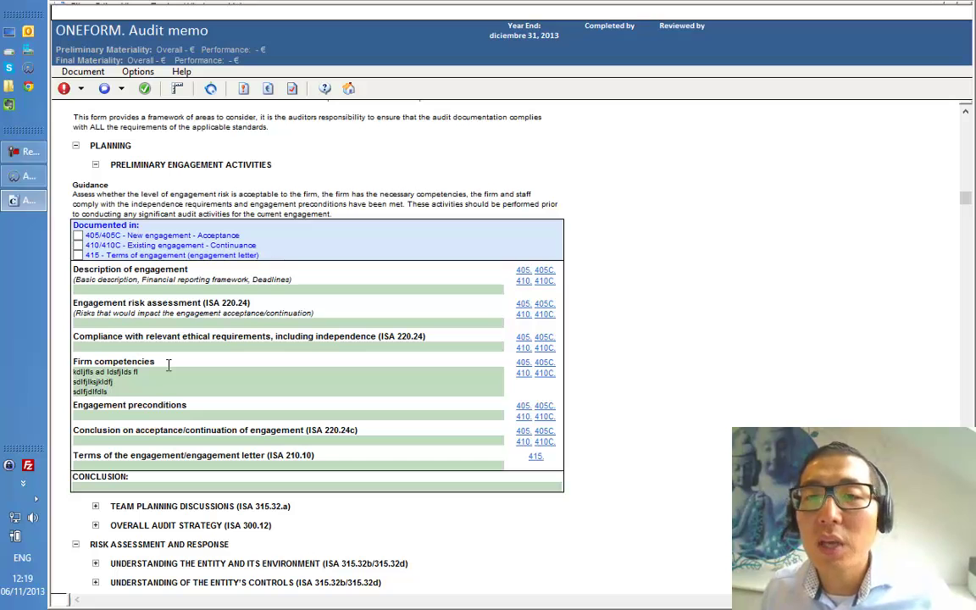
- Mark the preliminary activities as documented in 410/410C - Existing engagement - Continuance, and open the linked form 410
{"action": "left_click", "coordinate": [78, 244]}
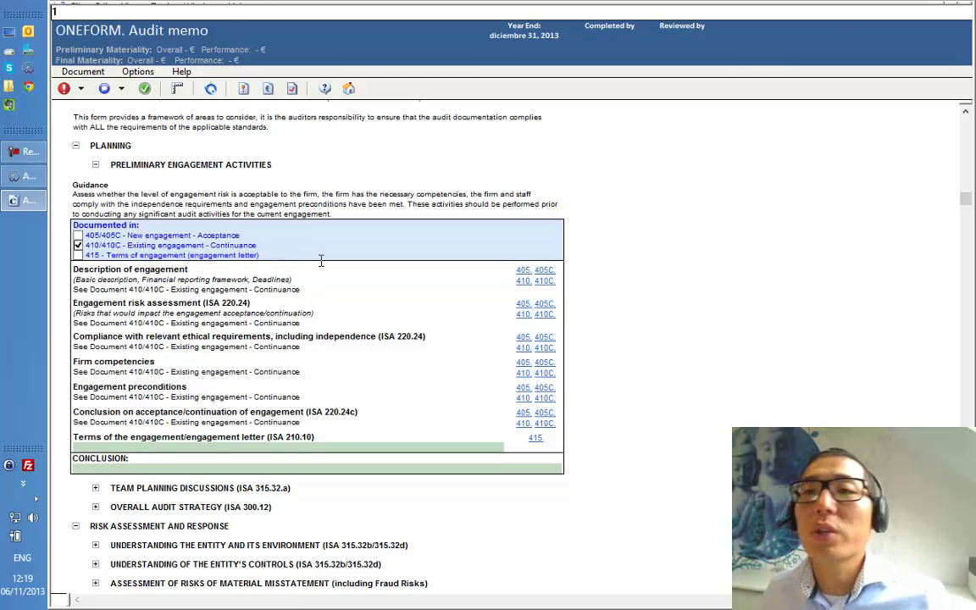
{"action": "left_click", "coordinate": [523, 349]}
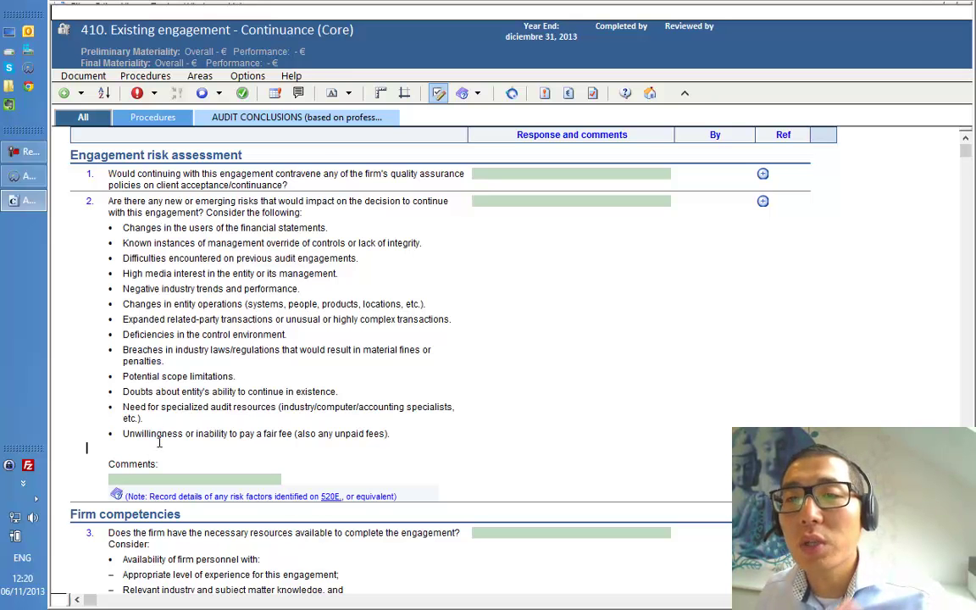
- Review form 410 from the engagement risk assessment through to the conclusion, and return to the audit memo, saving the form
{"action": "scroll", "coordinate": [158, 441], "scroll_direction": "down", "scroll_amount": 8}
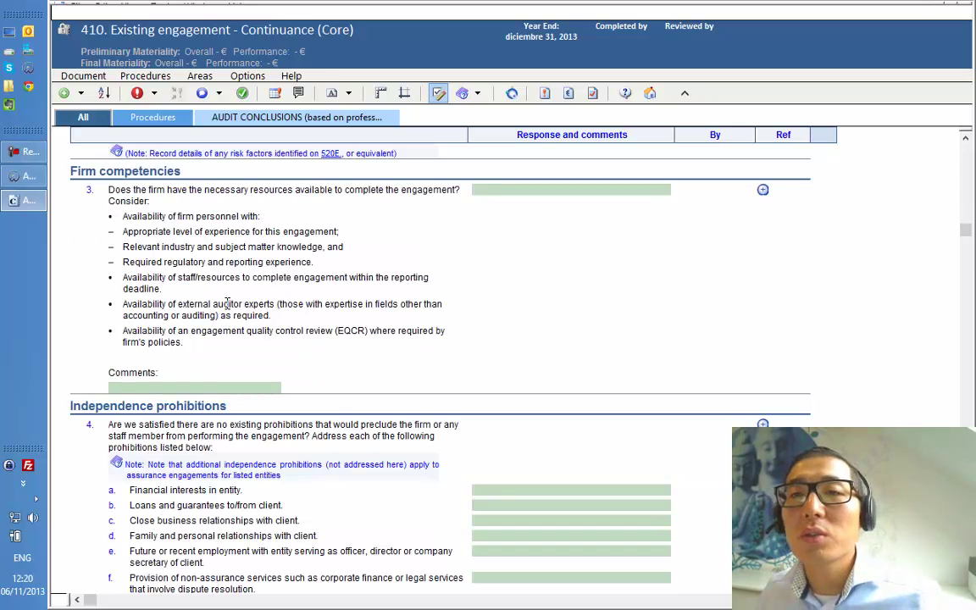
{"action": "scroll", "coordinate": [257, 339], "scroll_direction": "down", "scroll_amount": 3}
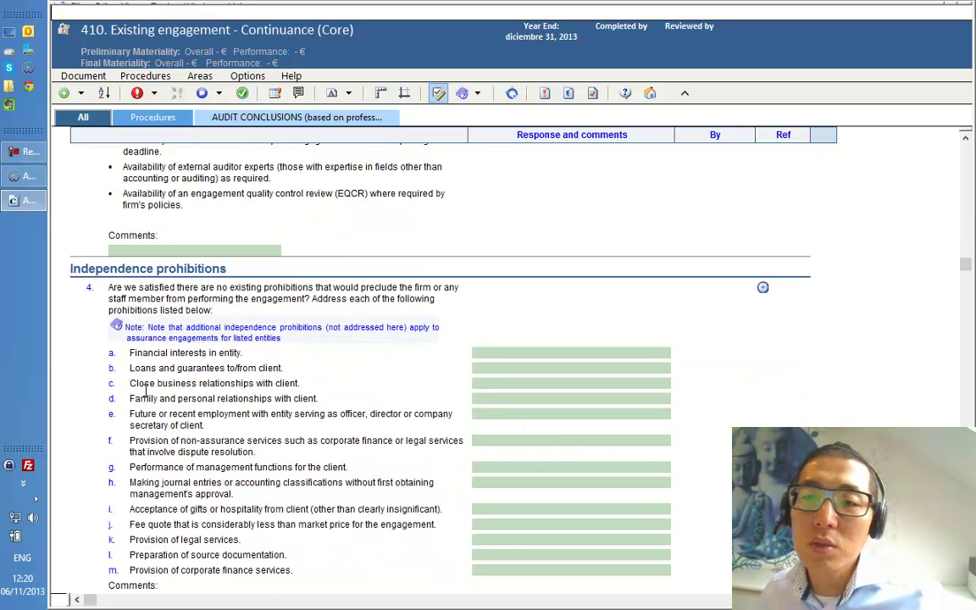
{"action": "scroll", "coordinate": [230, 477], "scroll_direction": "down", "scroll_amount": 3}
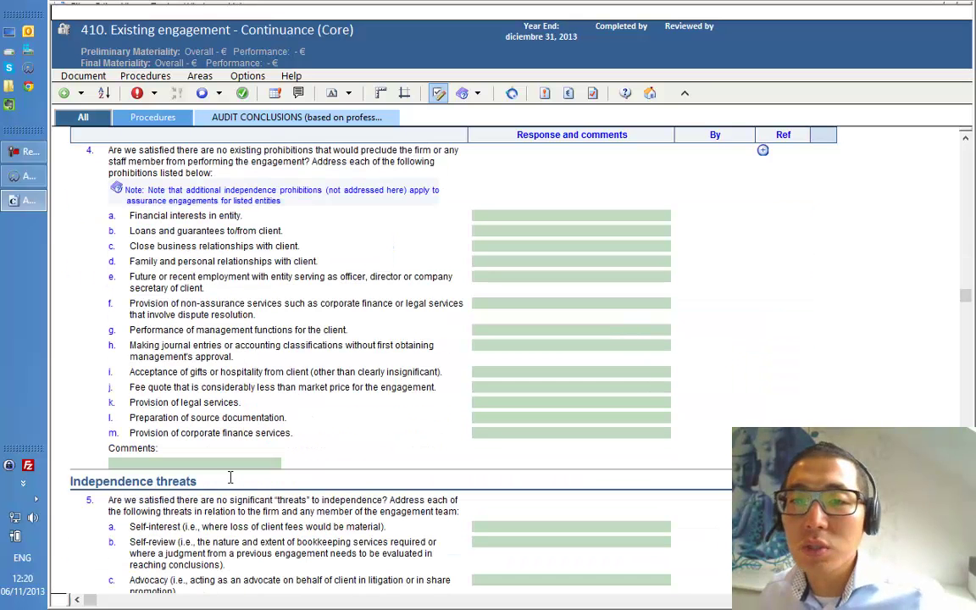
{"action": "scroll", "coordinate": [161, 360], "scroll_direction": "down", "scroll_amount": 3}
{"action": "scroll", "coordinate": [177, 395], "scroll_direction": "down", "scroll_amount": 8}
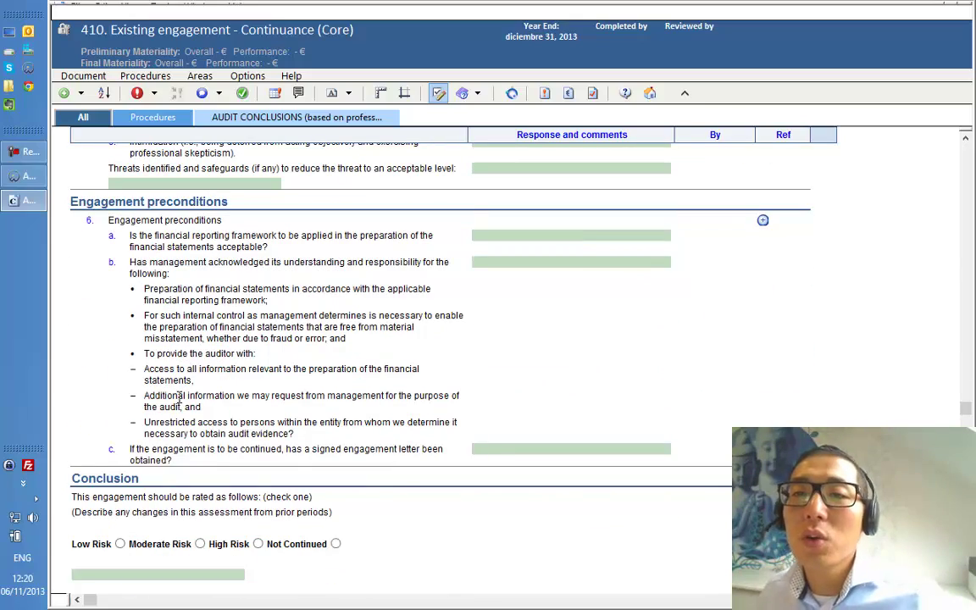
{"action": "scroll", "coordinate": [425, 365], "scroll_direction": "up", "scroll_amount": 8}
{"action": "scroll", "coordinate": [425, 386], "scroll_direction": "up", "scroll_amount": 20}
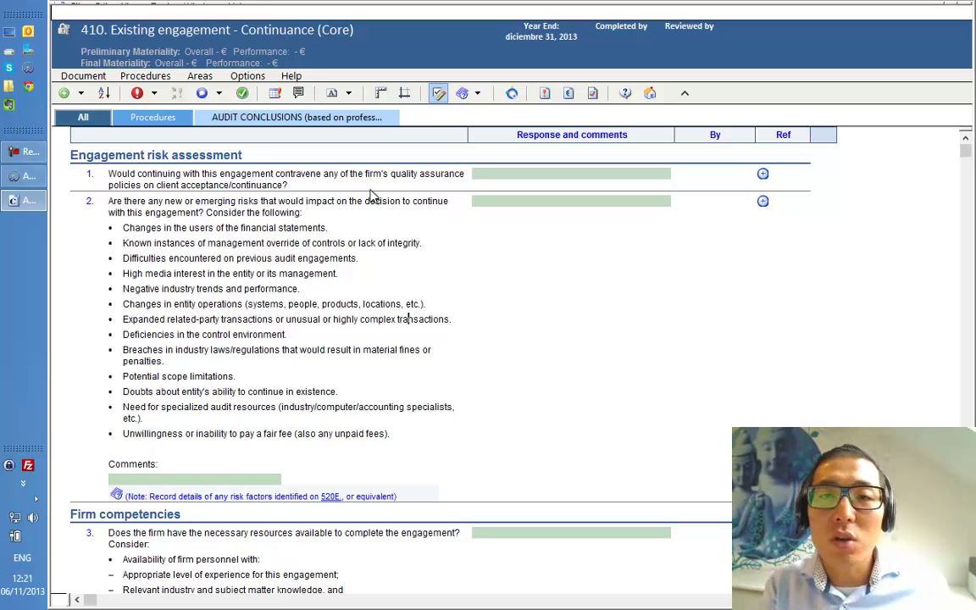
{"action": "left_click", "coordinate": [650, 97]}
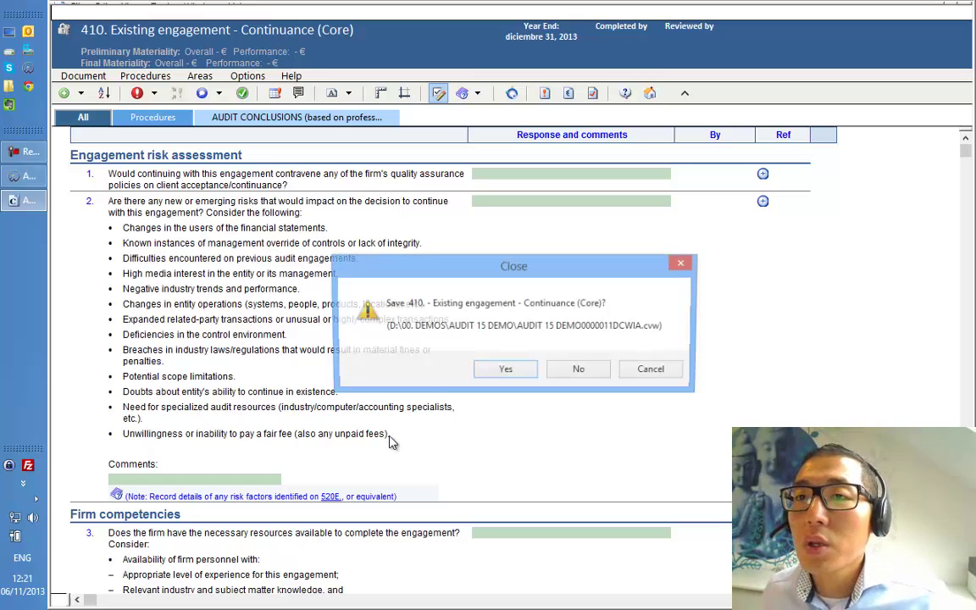
{"action": "left_click", "coordinate": [520, 370]}
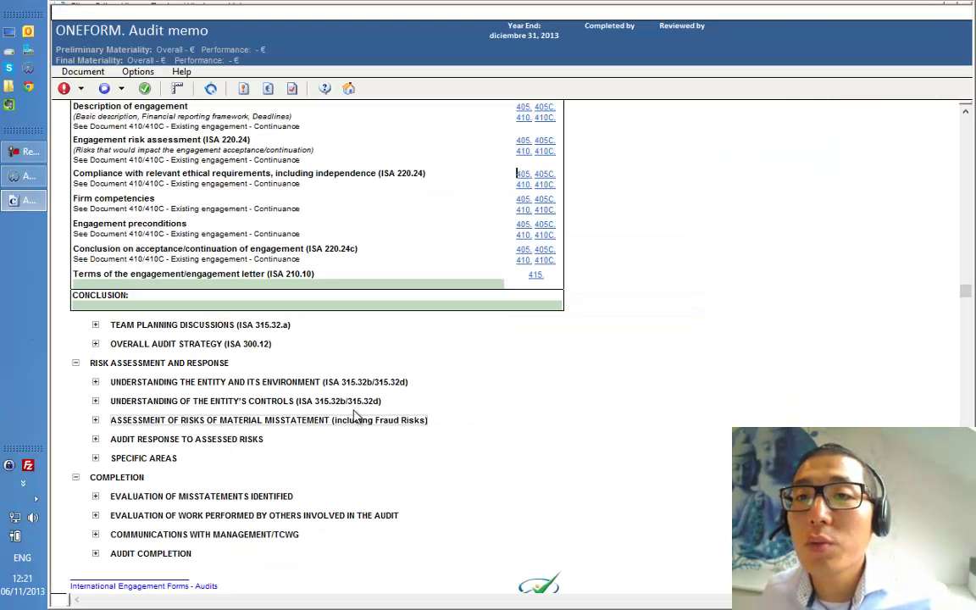
- Expand the Team Planning Discussions section and delete its "Potential for fraud" item
{"action": "scroll", "coordinate": [356, 415], "scroll_direction": "up", "scroll_amount": 3}
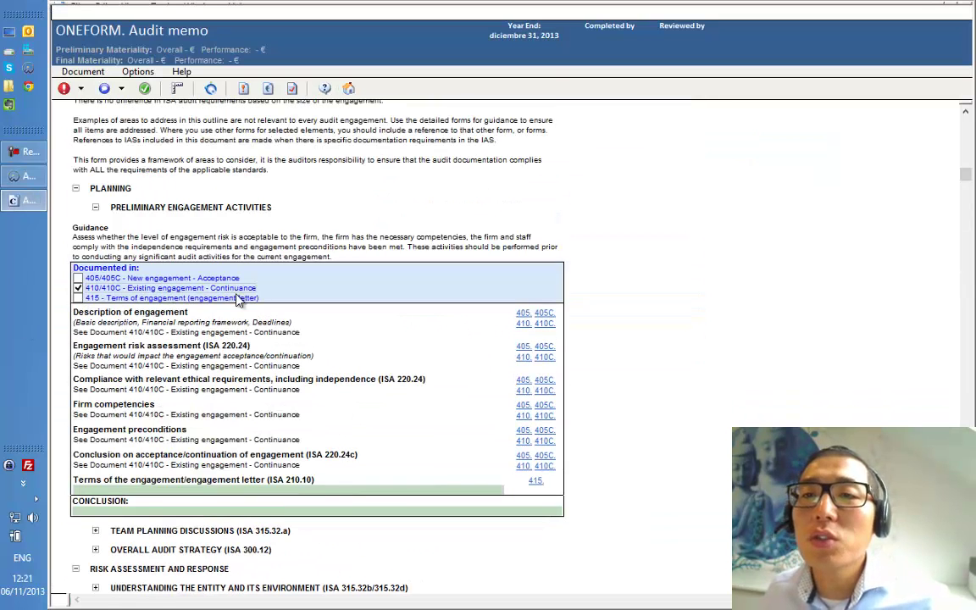
{"action": "left_click", "coordinate": [95, 530]}
{"action": "scroll", "coordinate": [401, 470], "scroll_direction": "down", "scroll_amount": 6}
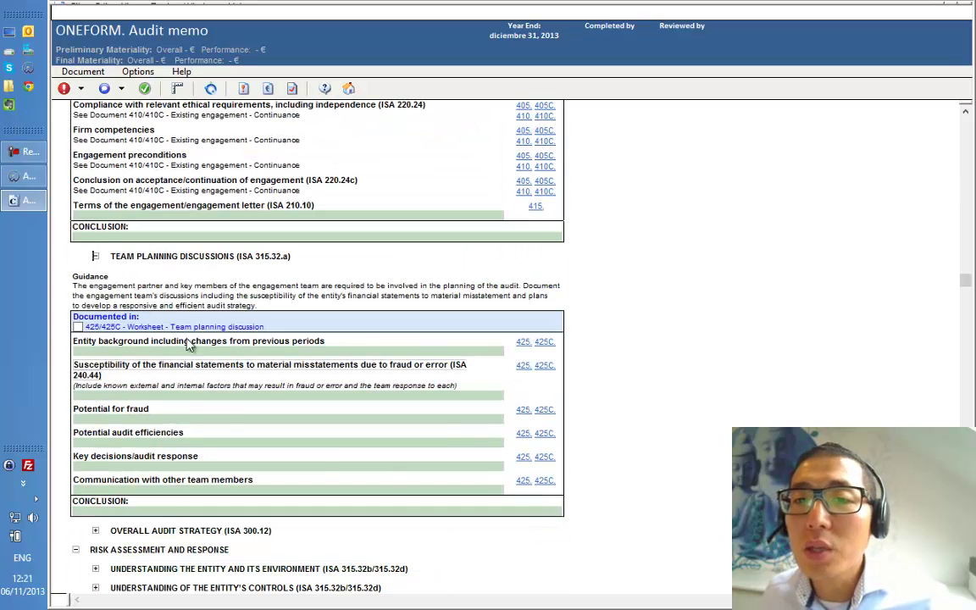
{"action": "right_click", "coordinate": [134, 410]}
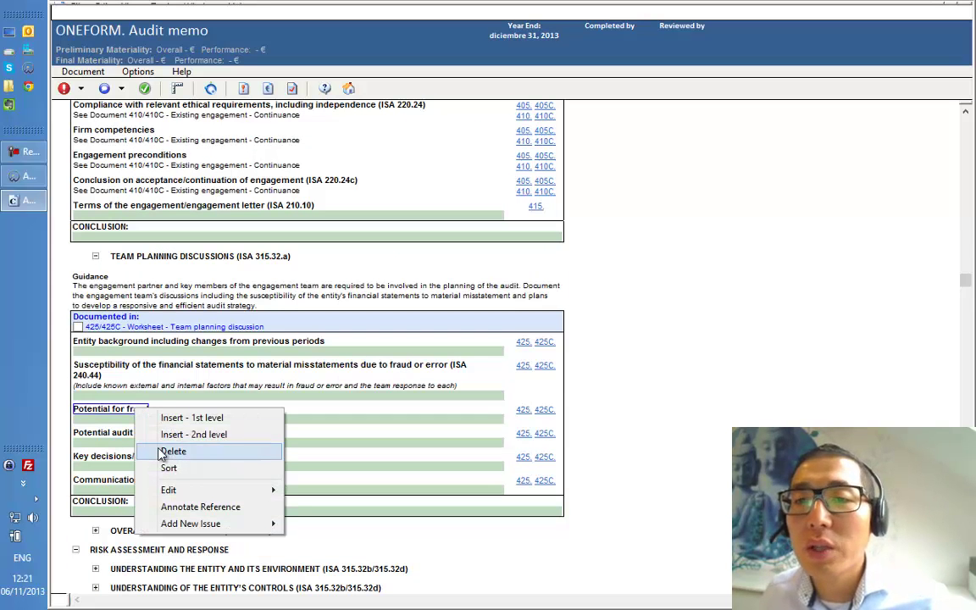
{"action": "left_click", "coordinate": [158, 451]}
- Insert a first-level item below "Potential audit efficiencies" and title it "Some typing"
{"action": "right_click", "coordinate": [167, 415]}
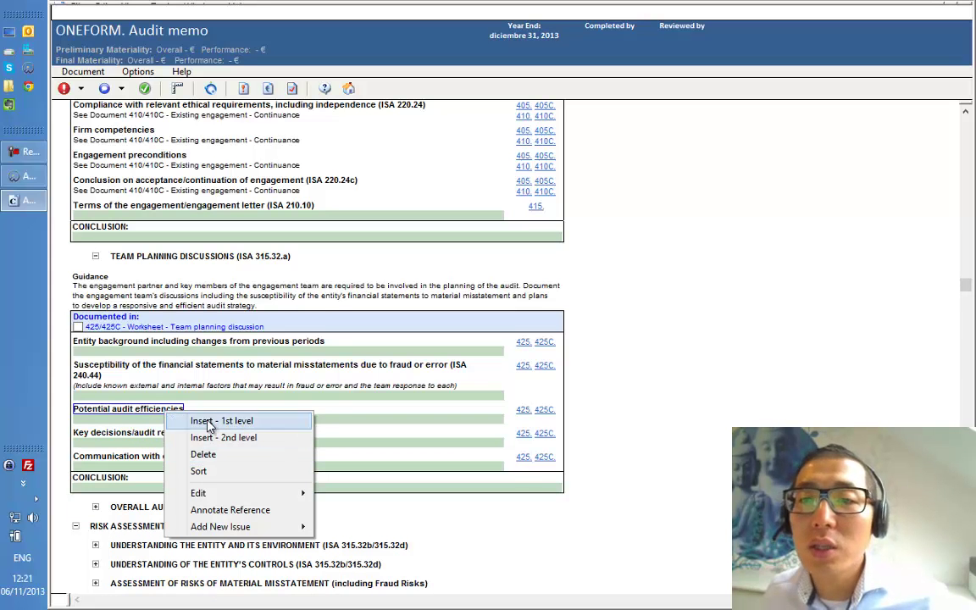
{"action": "left_click", "coordinate": [203, 421]}
{"action": "left_click", "coordinate": [77, 434]}
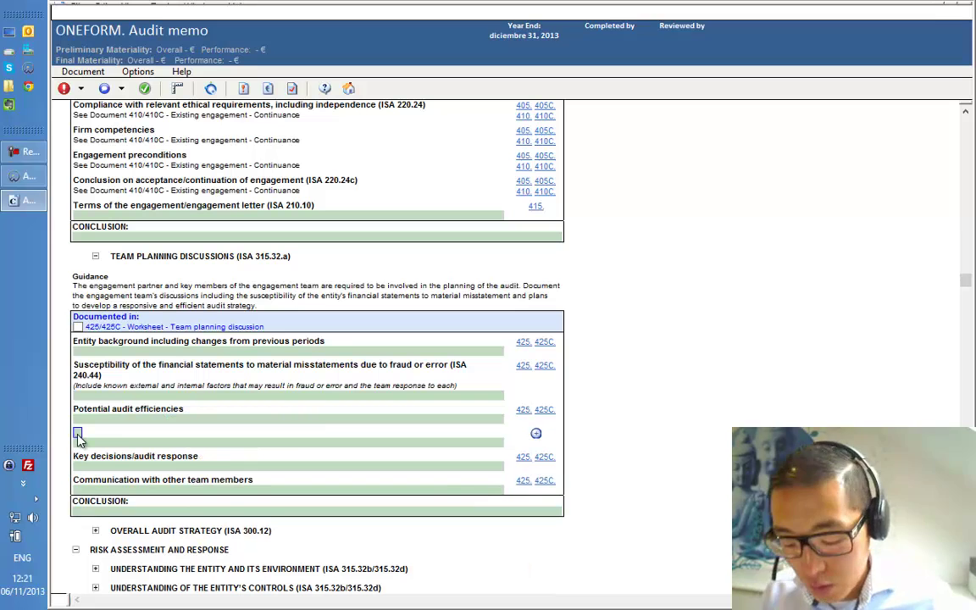
{"action": "type", "text": "Some typing"}
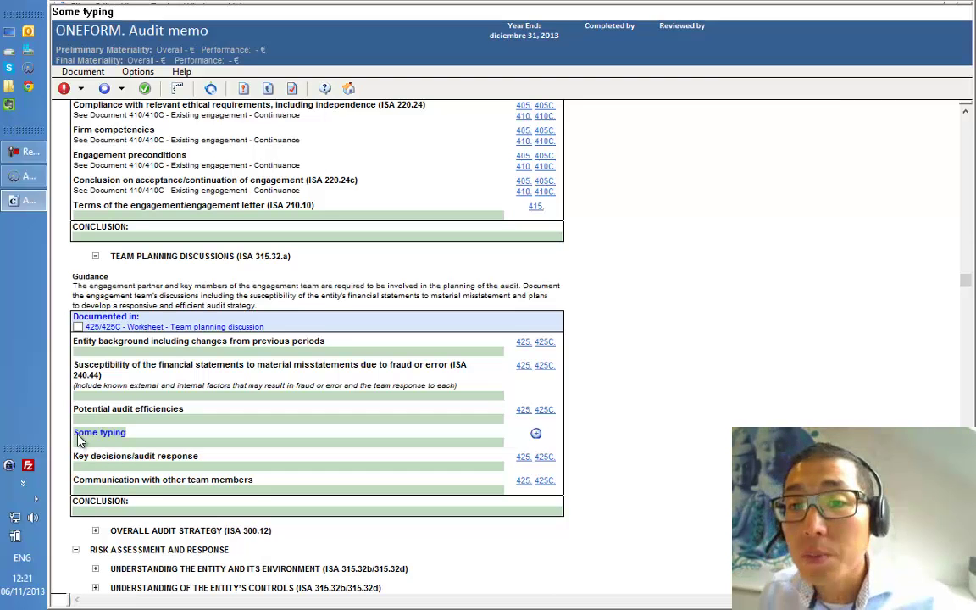
- Fill the response under "Some typing" with "sdfkslflfj", a blank line and "dlkfjl"
{"action": "left_click", "coordinate": [78, 439]}
{"action": "type", "text": "sdfsdf"}
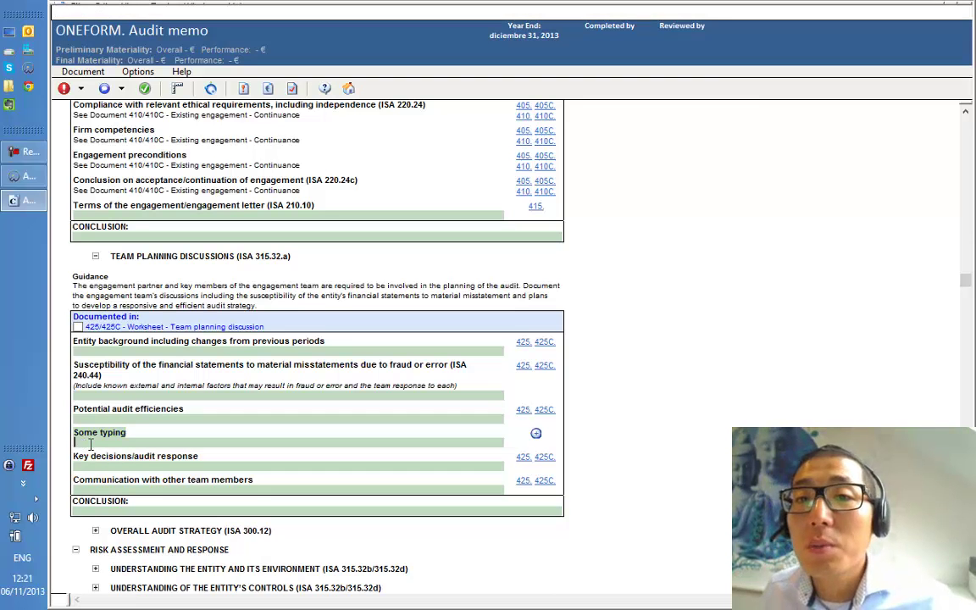
{"action": "key", "text": "Return"}
{"action": "key", "text": "Return"}
{"action": "type", "text": "dlkfjl"}
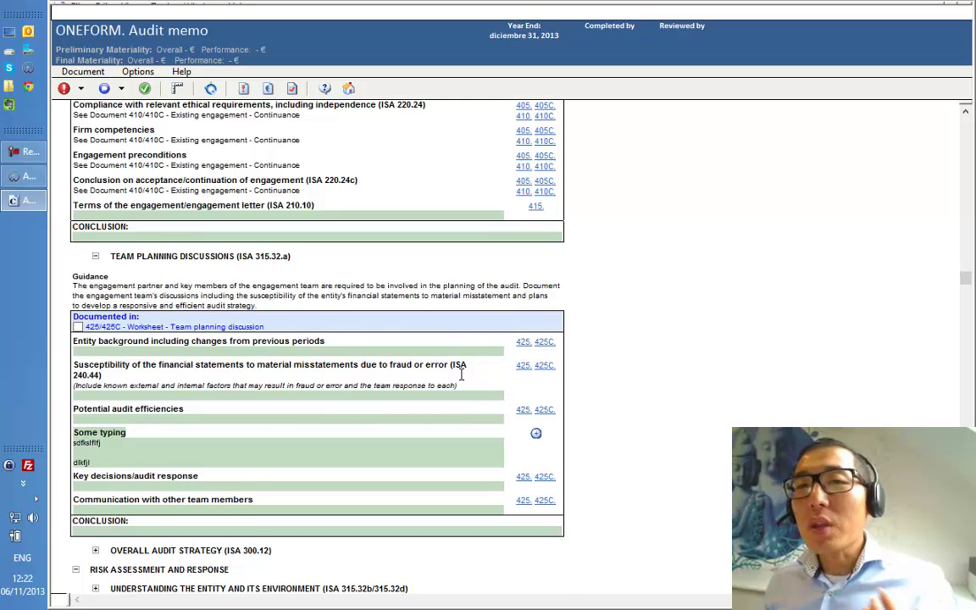
{"action": "scroll", "coordinate": [461, 373], "scroll_direction": "up", "scroll_amount": 3}
{"action": "scroll", "coordinate": [461, 374], "scroll_direction": "up", "scroll_amount": 3}
{"action": "scroll", "coordinate": [460, 374], "scroll_direction": "down", "scroll_amount": 3}
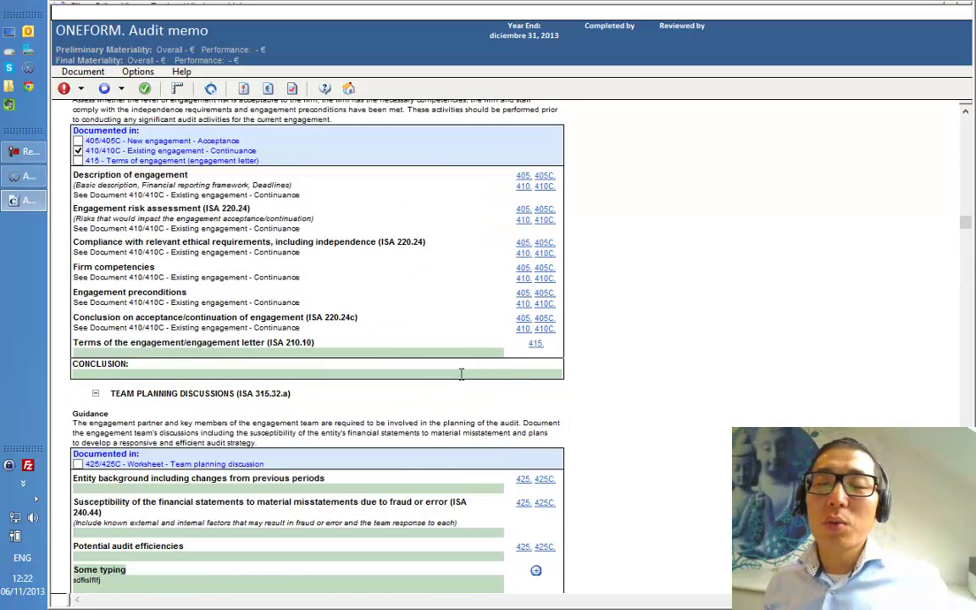